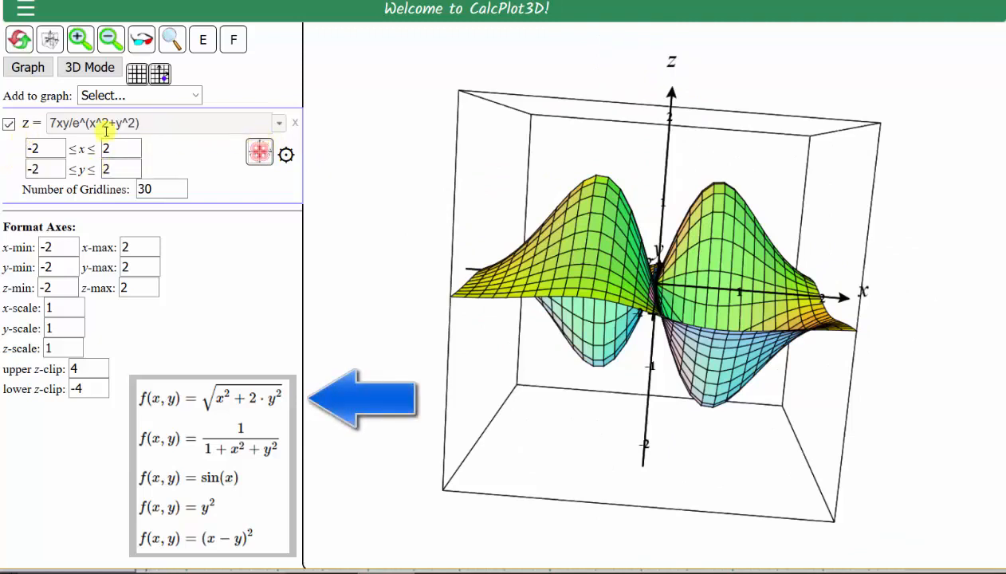
Replace the function with z = sqrt(x^2+2*y^2) and graph its surface.
{"action": "left_click_drag", "start_coordinate": [155, 120], "coordinate": [15, 126]}
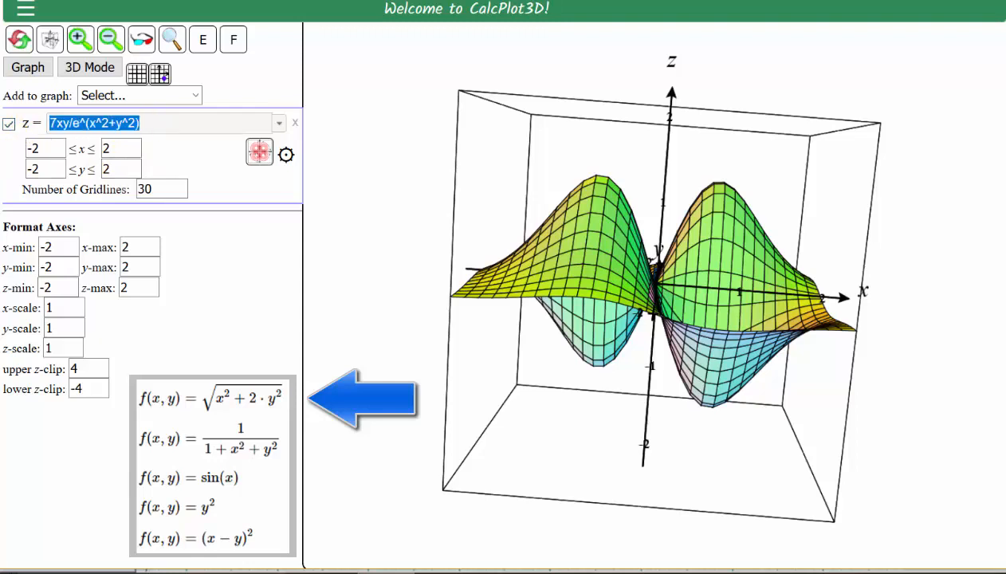
{"action": "key", "text": "BackSpace"}
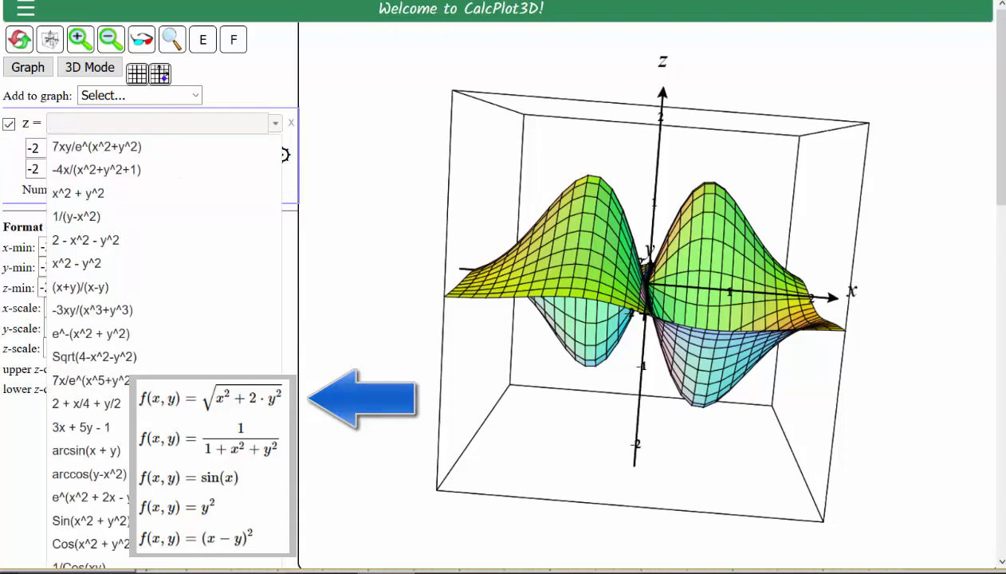
{"action": "type", "text": "sqrt("}
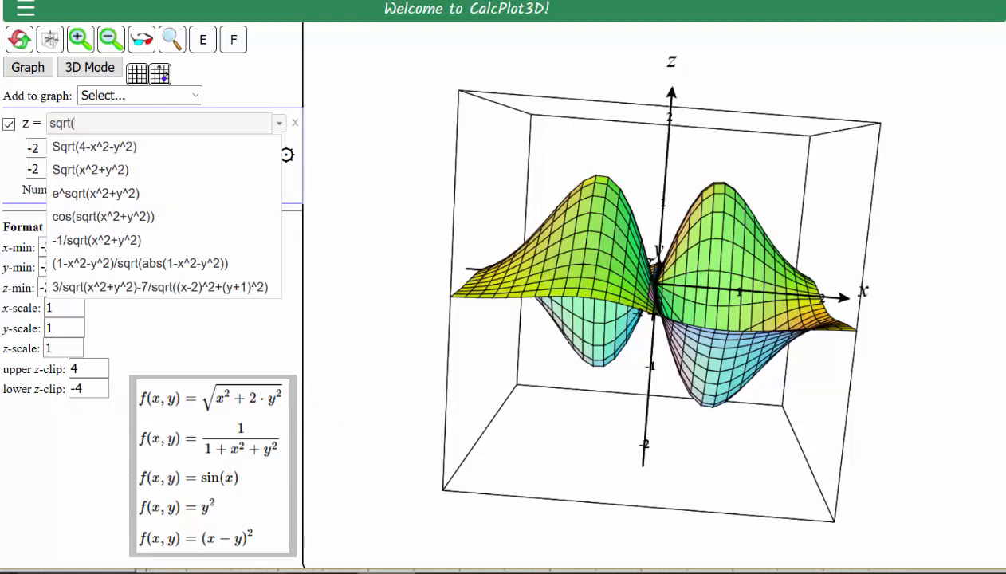
{"action": "type", "text": "x^2"}
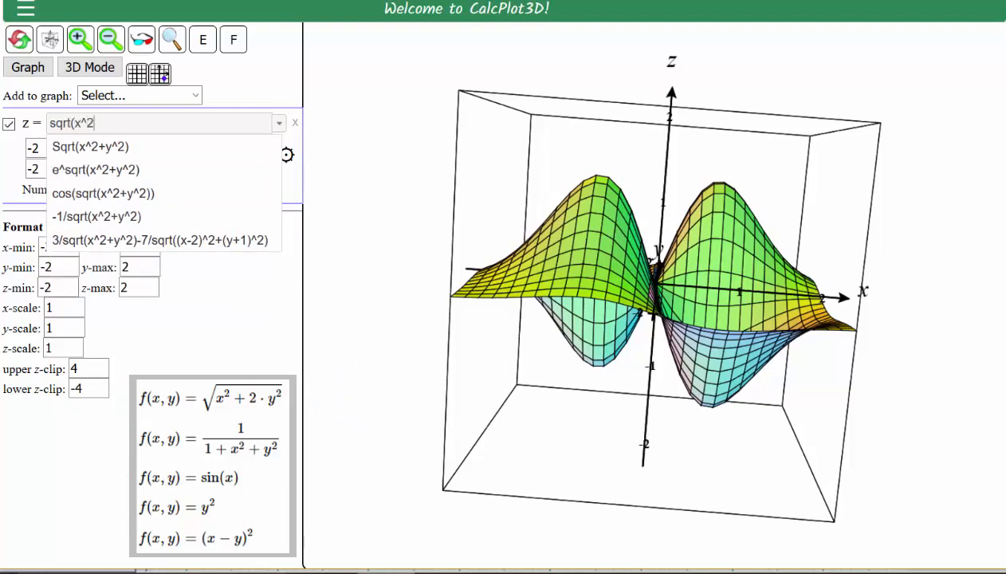
{"action": "type", "text": "+2*y^2"}
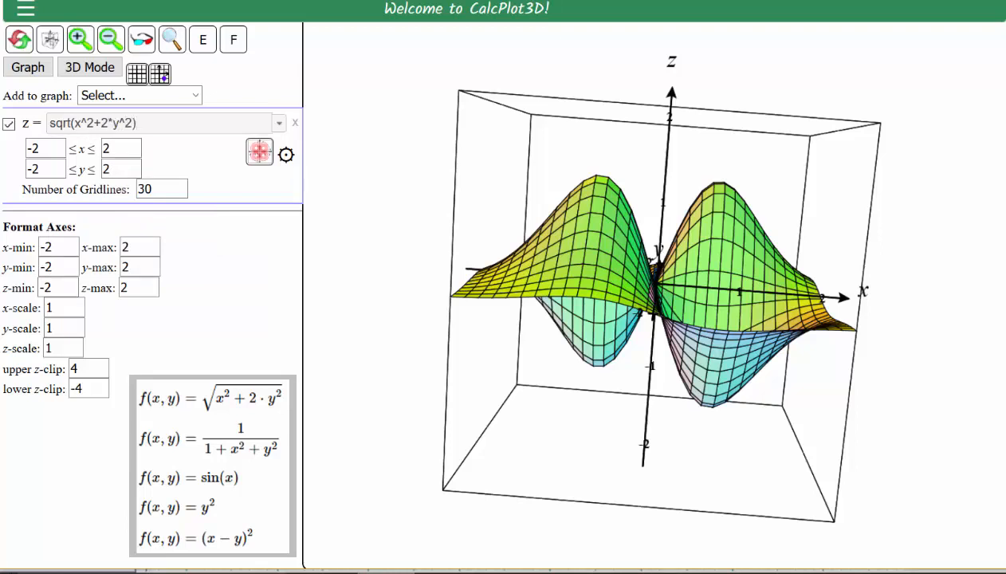
{"action": "key", "text": "Return"}
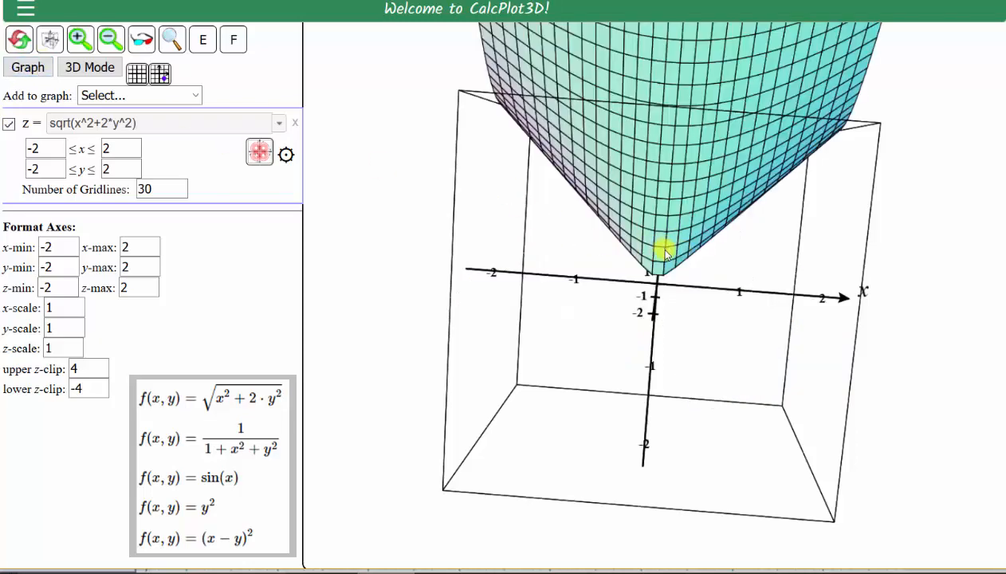
{"action": "mouse_move", "coordinate": [665, 250]}
{"action": "left_mouse_down"}
{"action": "mouse_move", "coordinate": [654, 260]}
{"action": "mouse_move", "coordinate": [675, 243]}
{"action": "left_mouse_up"}
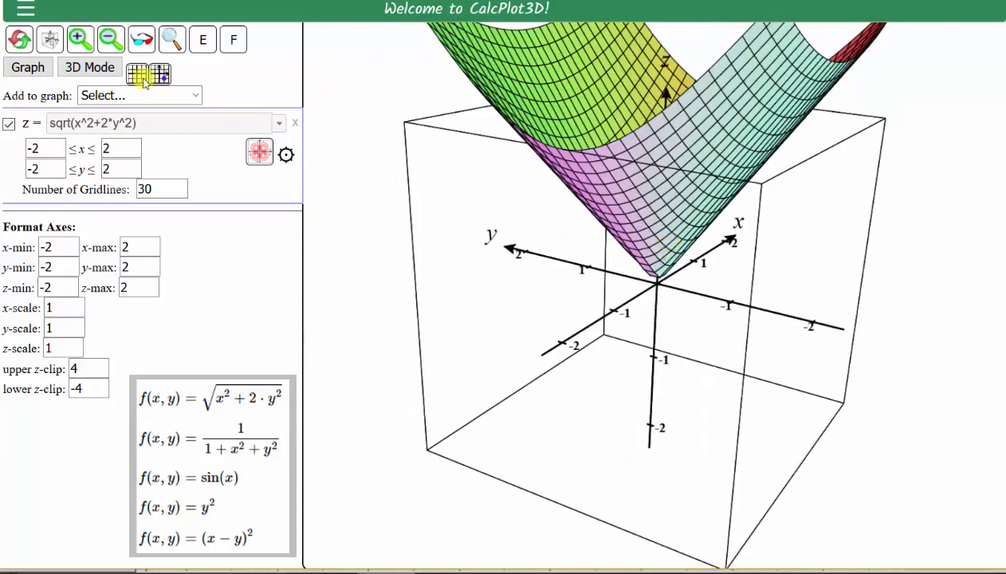
Hide the square-root surface from the 3D plot and show it again.
{"action": "left_click", "coordinate": [50, 41]}
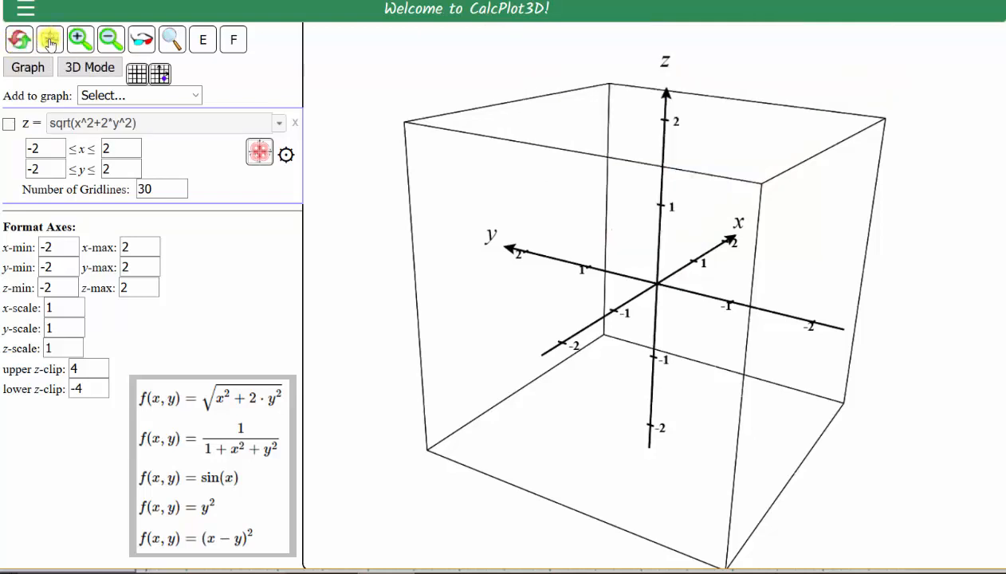
{"action": "left_click", "coordinate": [9, 124]}
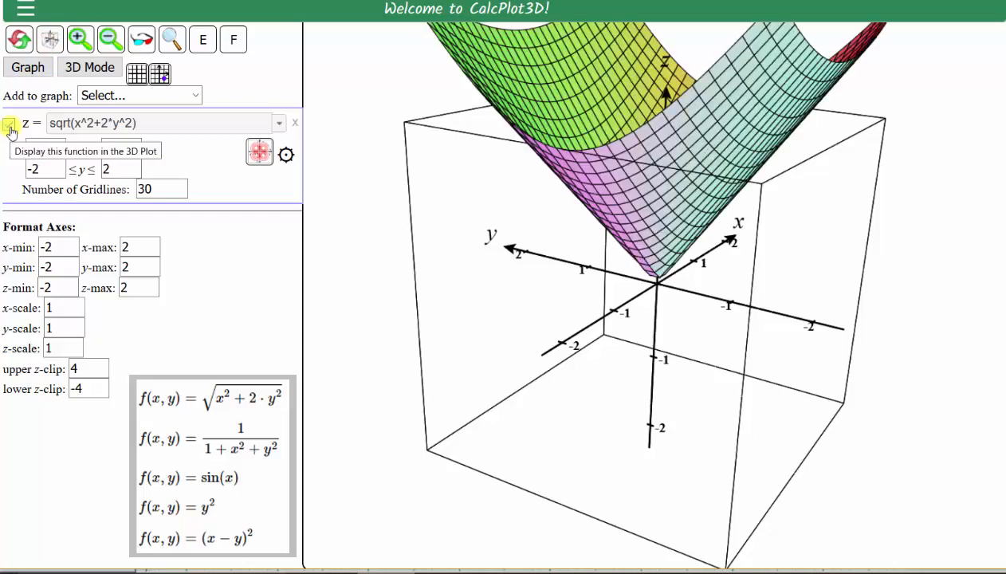
{"action": "left_click", "coordinate": [9, 124]}
{"action": "left_click", "coordinate": [9, 124]}
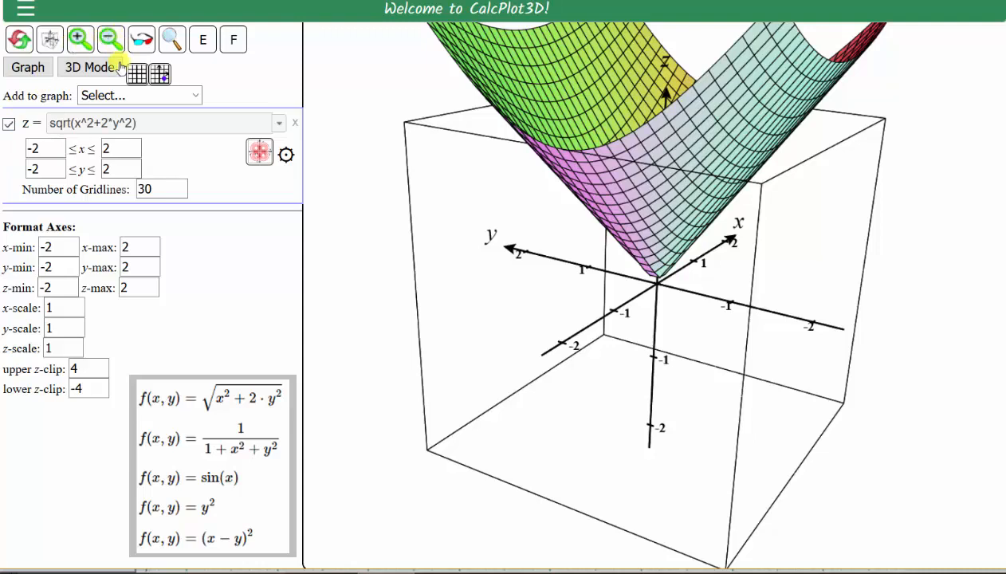
Zoom the square-root plot in to the -1 to 1 range, out to -8 to 8, and back to -2 to 2.
{"action": "left_click", "coordinate": [80, 39]}
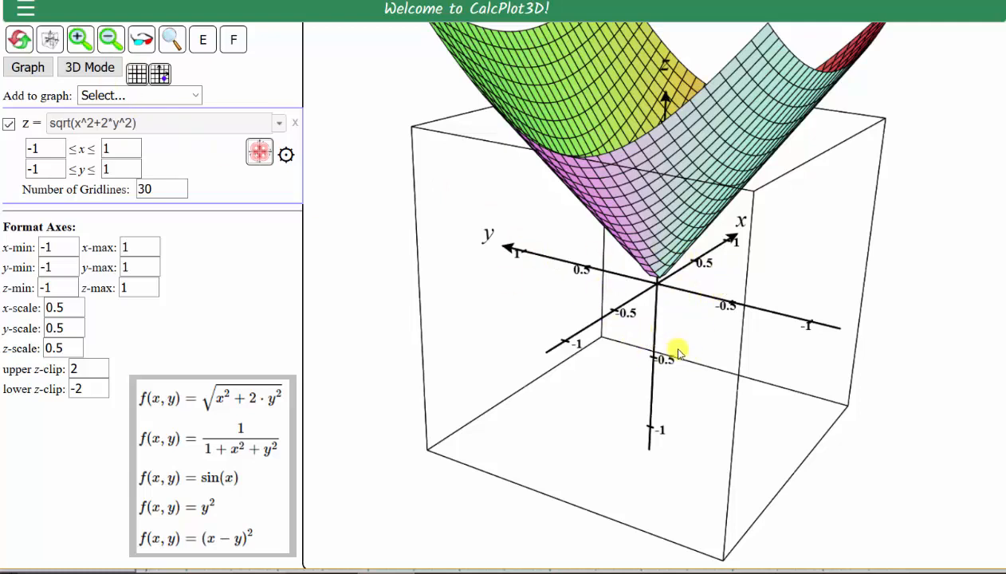
{"action": "left_click", "coordinate": [111, 39]}
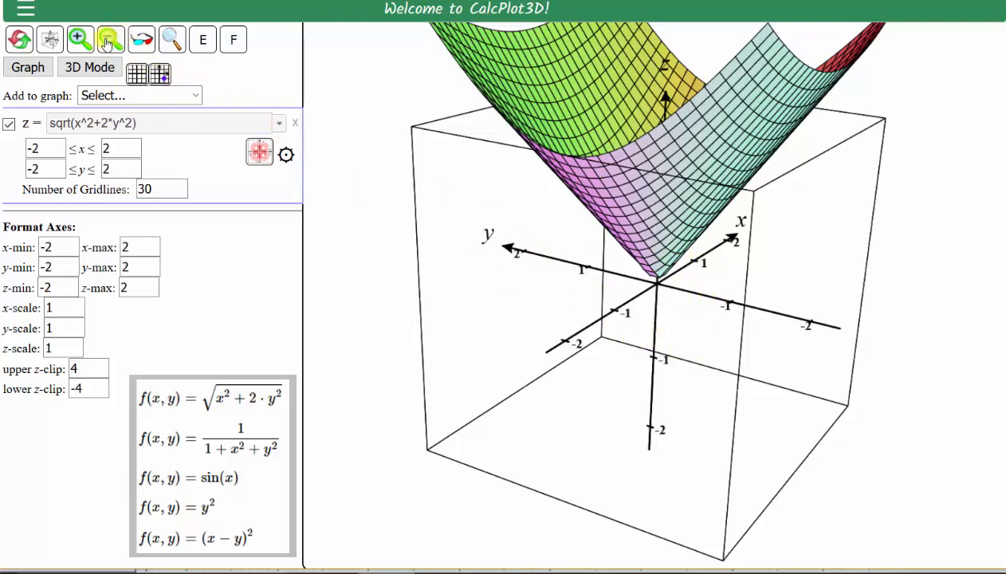
{"action": "left_click", "coordinate": [109, 40]}
{"action": "left_click", "coordinate": [107, 42]}
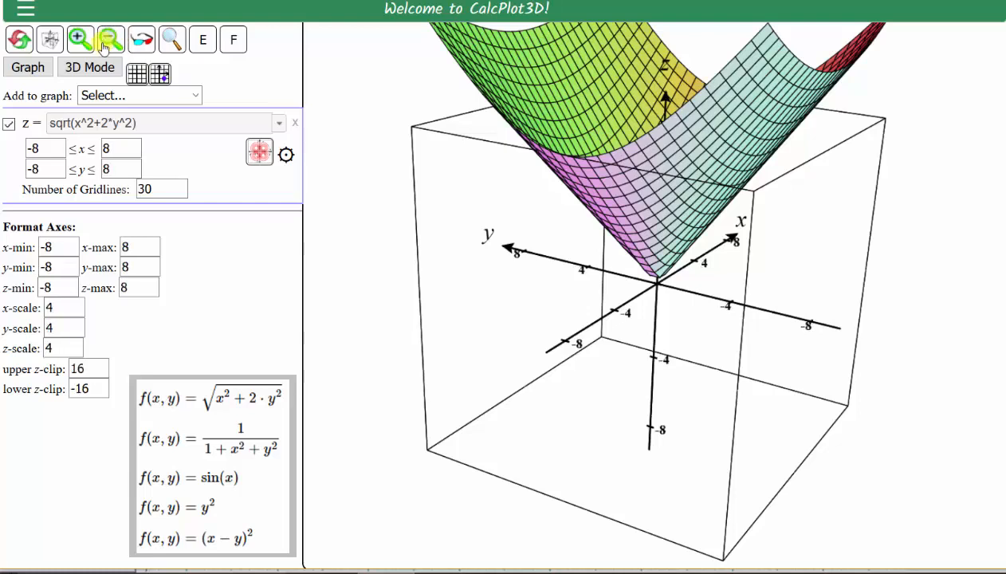
{"action": "left_click", "coordinate": [79, 40]}
{"action": "left_click", "coordinate": [77, 44]}
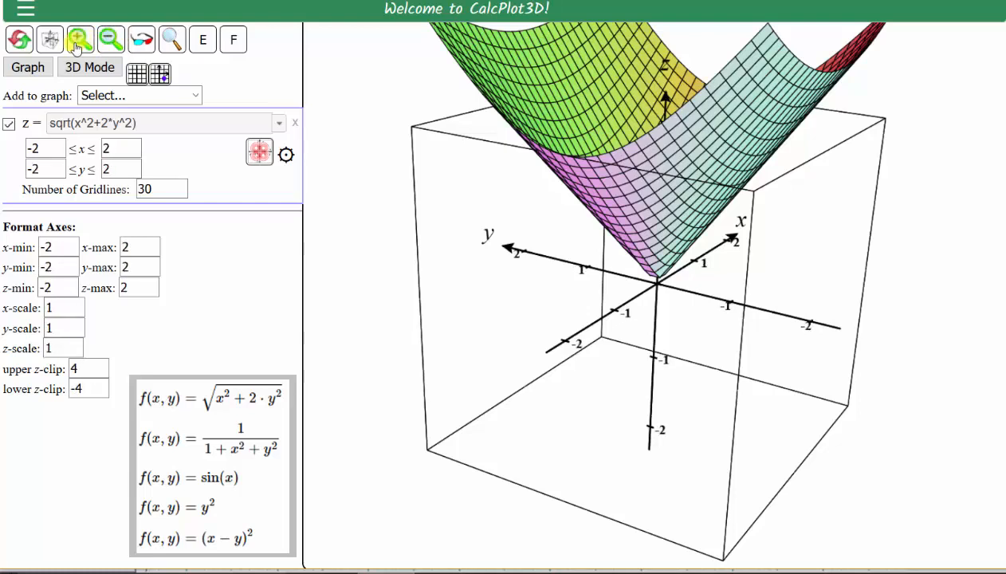
Toggle the red-cyan 3D glasses view on and off, and do the same with the surface's transparency.
{"action": "left_click", "coordinate": [142, 43]}
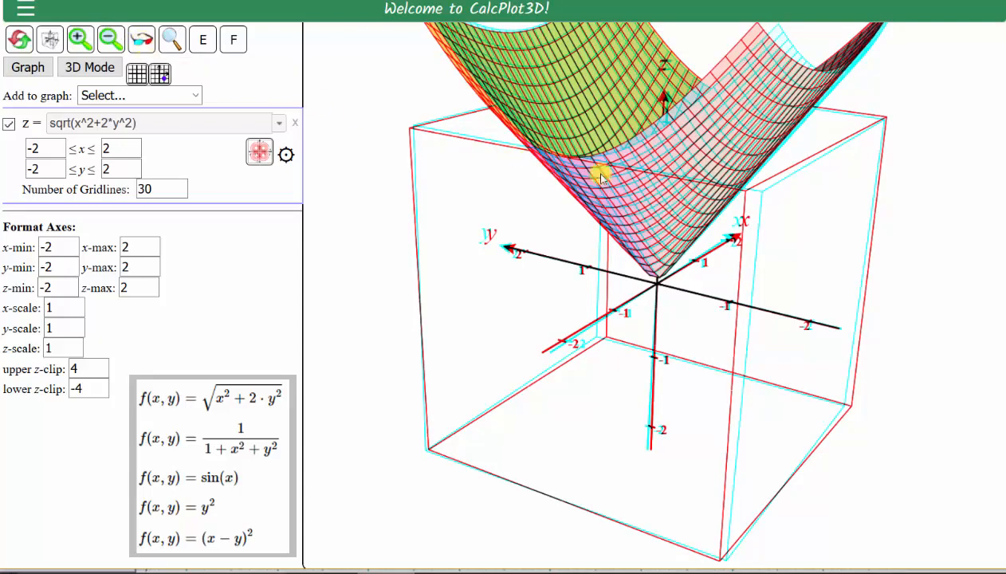
{"action": "left_click", "coordinate": [142, 40]}
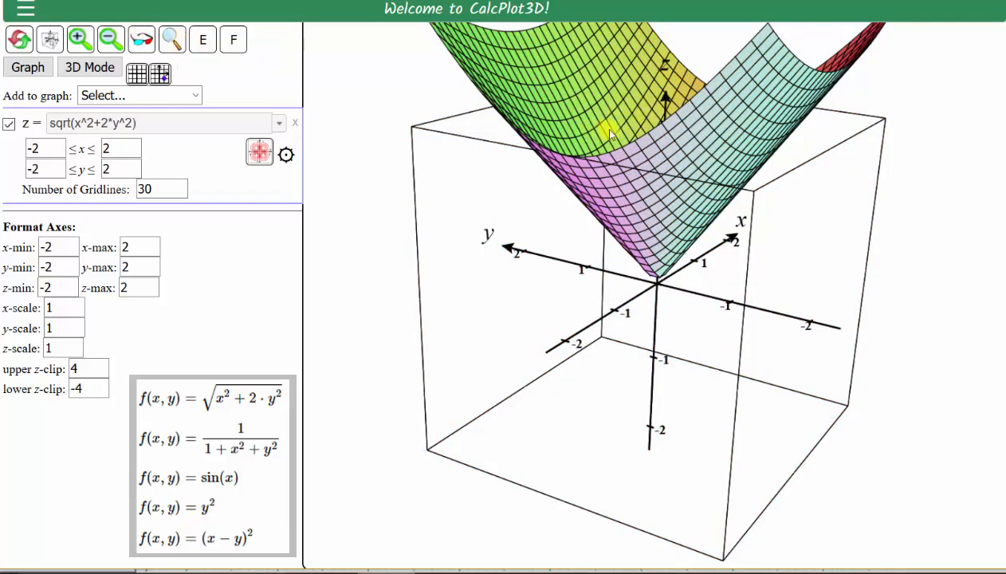
{"action": "left_click_drag", "start_coordinate": [601, 125], "coordinate": [569, 123]}
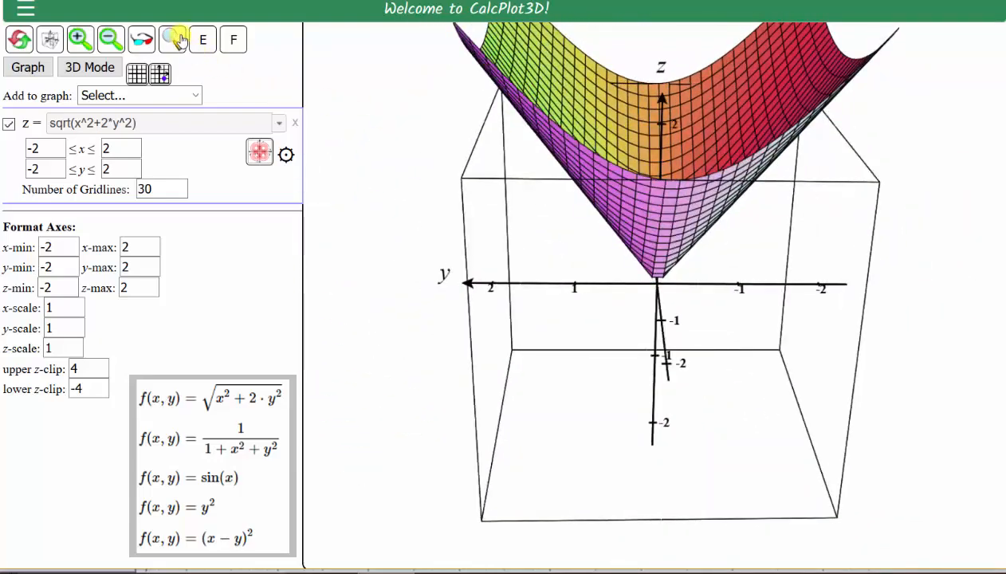
{"action": "mouse_move", "coordinate": [635, 157]}
{"action": "left_mouse_down"}
{"action": "mouse_move", "coordinate": [651, 164]}
{"action": "mouse_move", "coordinate": [652, 182]}
{"action": "mouse_move", "coordinate": [650, 144]}
{"action": "left_mouse_up"}
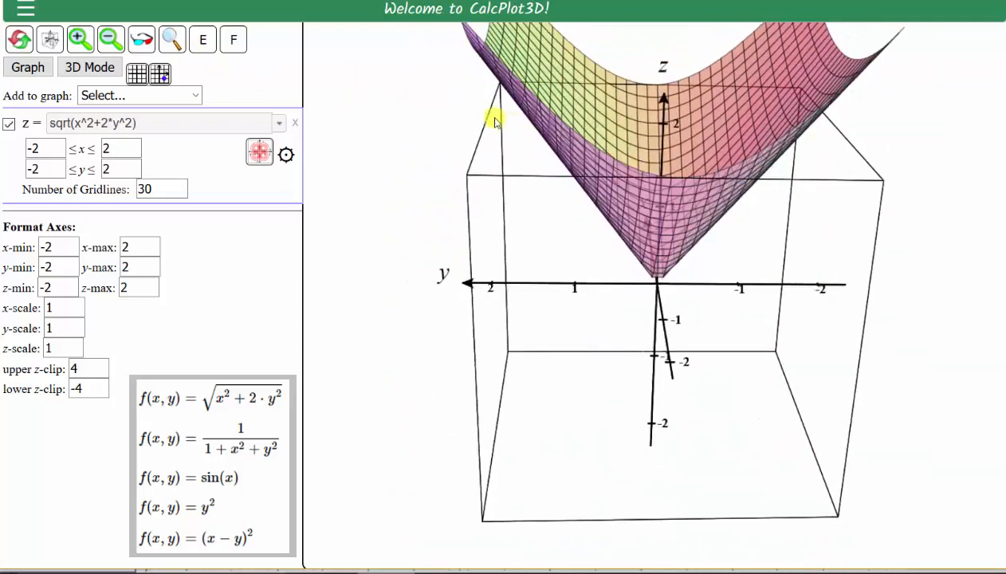
{"action": "left_click", "coordinate": [172, 41]}
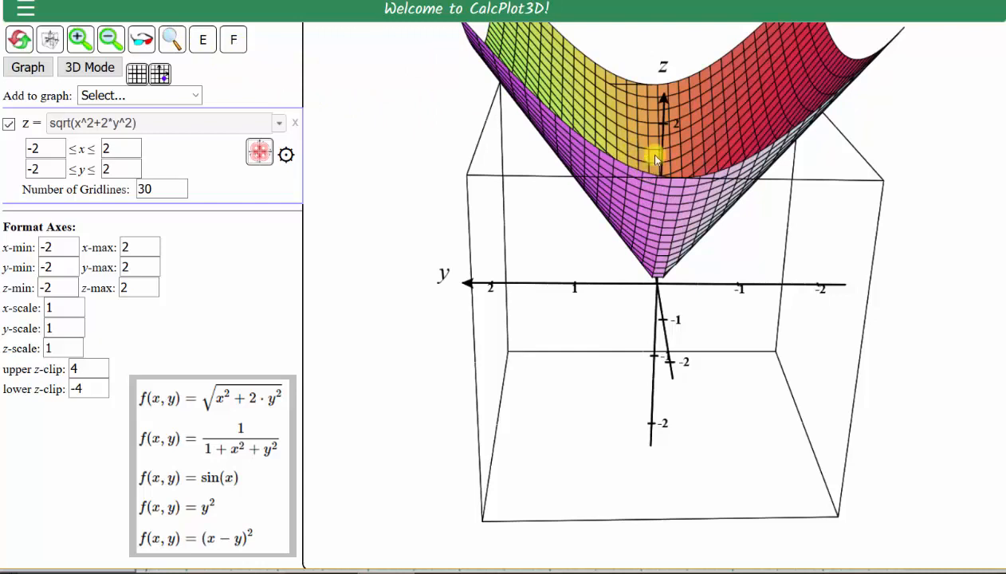
Turn the surface's edges off and back on, and do the same with its faces.
{"action": "left_click", "coordinate": [203, 42]}
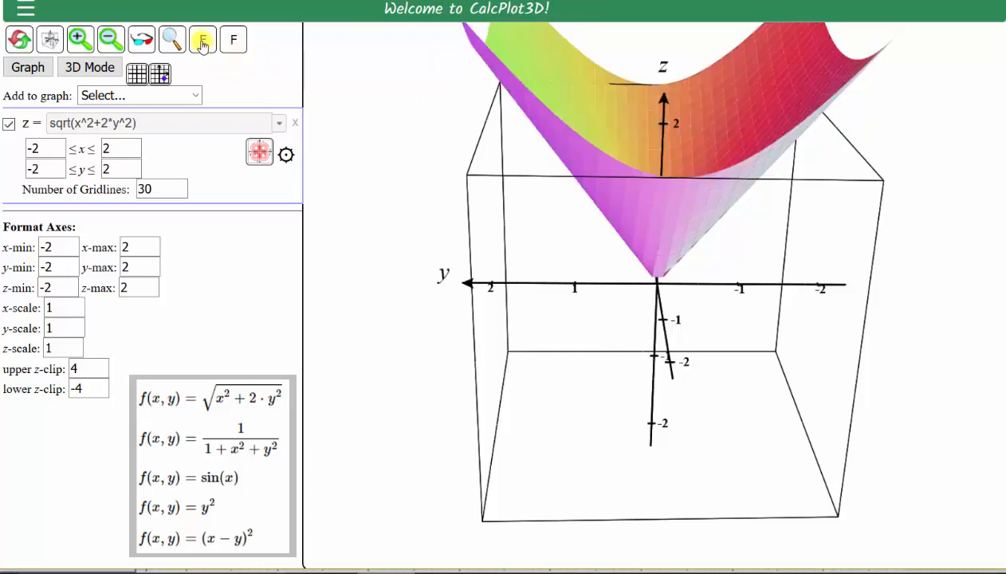
{"action": "left_click", "coordinate": [202, 42]}
{"action": "left_click", "coordinate": [235, 41]}
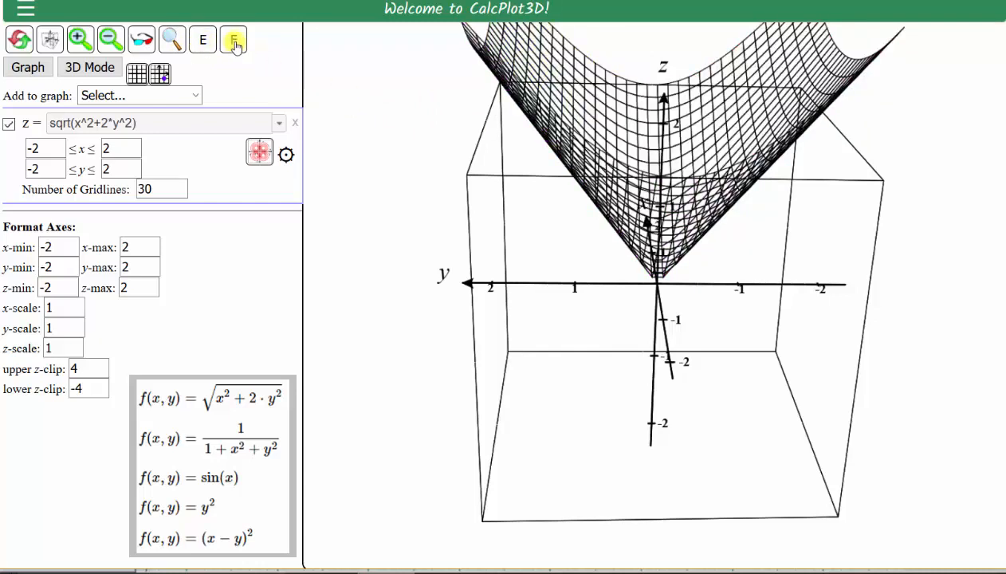
{"action": "left_click", "coordinate": [234, 42]}
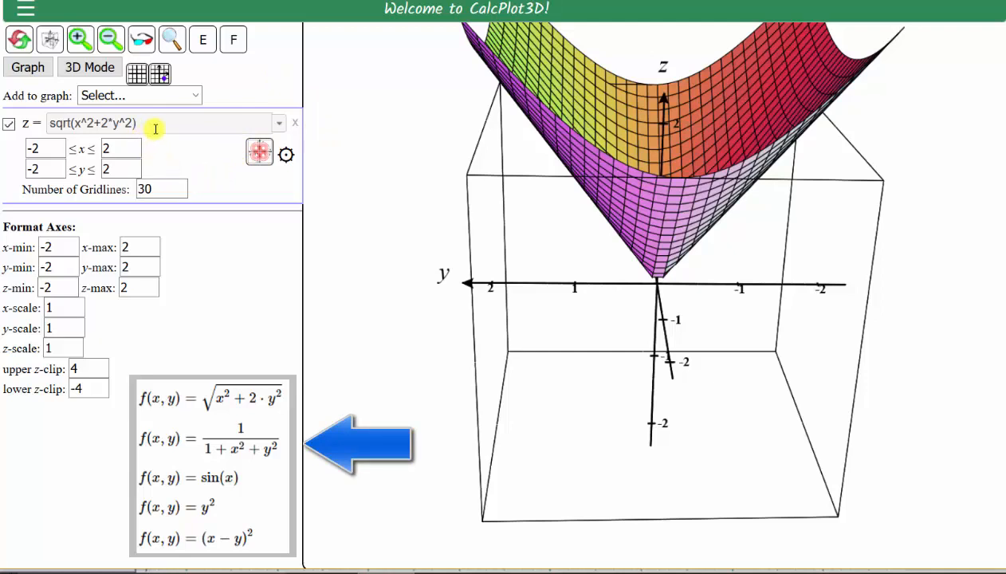
Replace the function with z = 1/(1+x^2+y^2) and graph its surface.
{"action": "left_click_drag", "start_coordinate": [151, 124], "coordinate": [52, 129]}
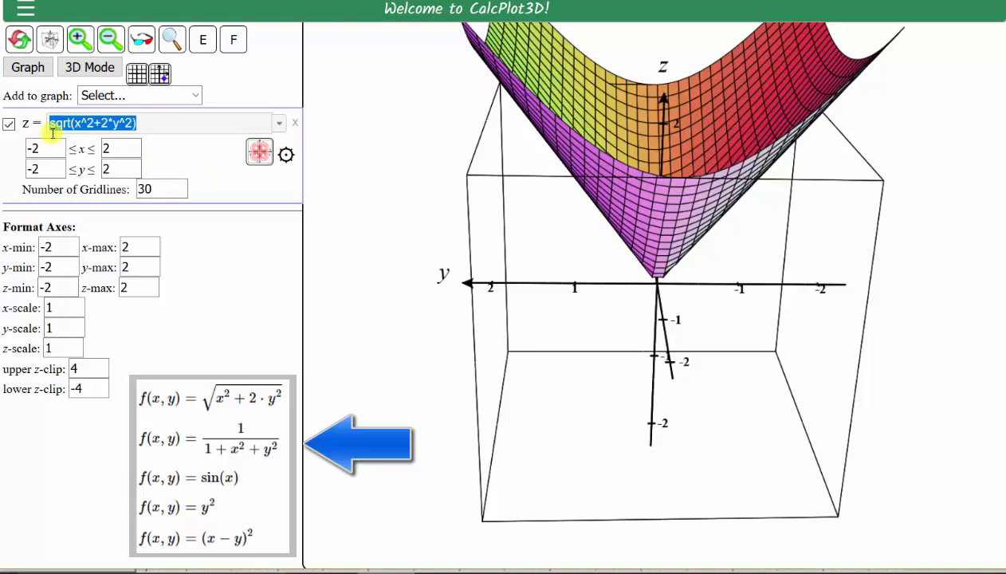
{"action": "key", "text": "BackSpace"}
{"action": "type", "text": "1"}
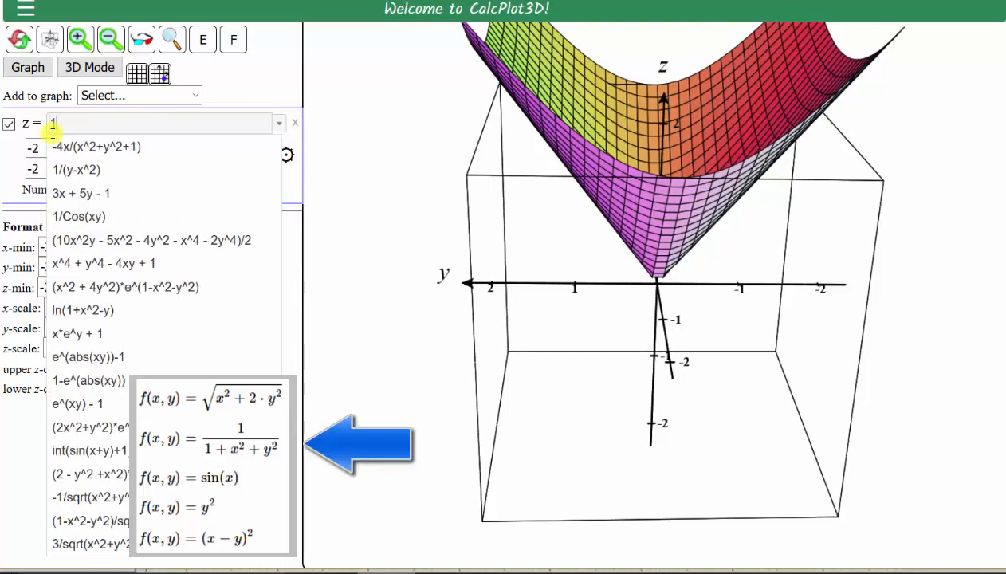
{"action": "type", "text": "/(1+x^2+y^2"}
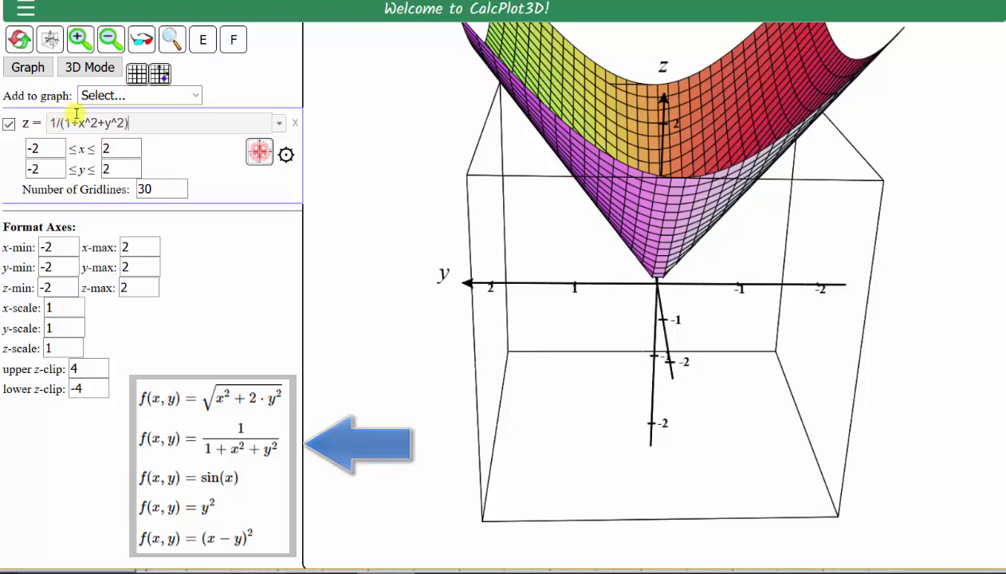
{"action": "left_click", "coordinate": [20, 70]}
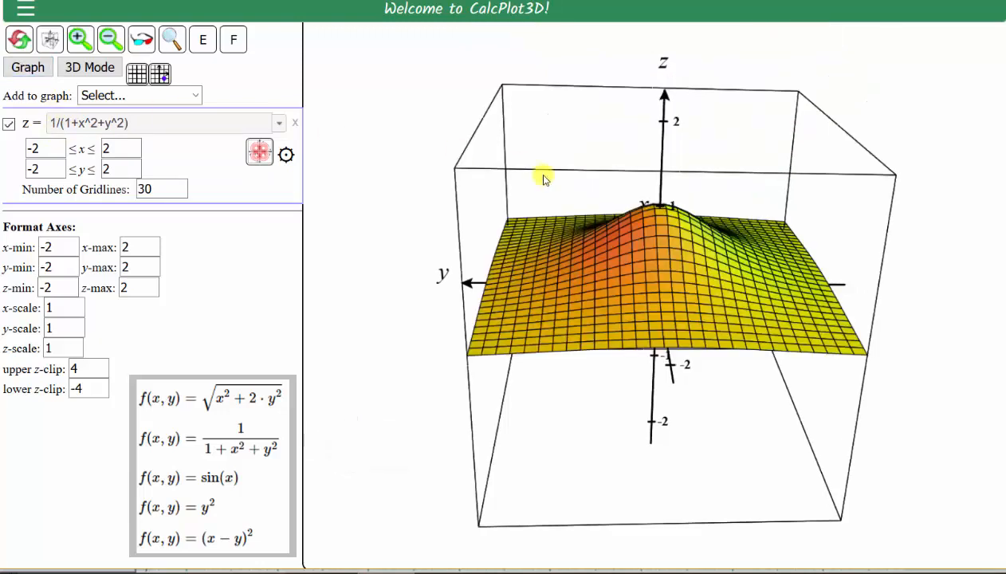
{"action": "left_click_drag", "start_coordinate": [635, 265], "coordinate": [665, 258]}
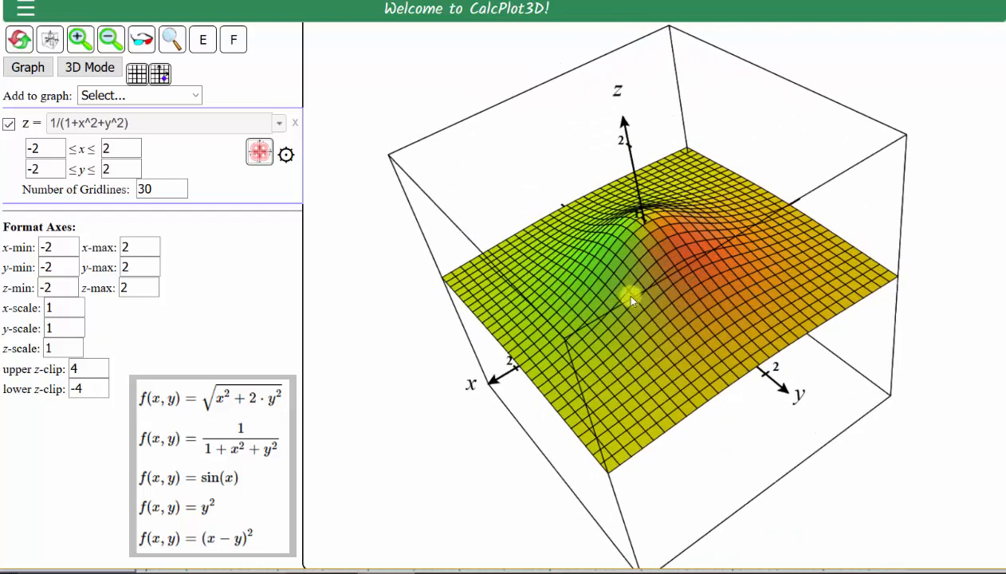
Try to save the plot as a PNG image and cancel the file download.
{"action": "left_click", "coordinate": [25, 13]}
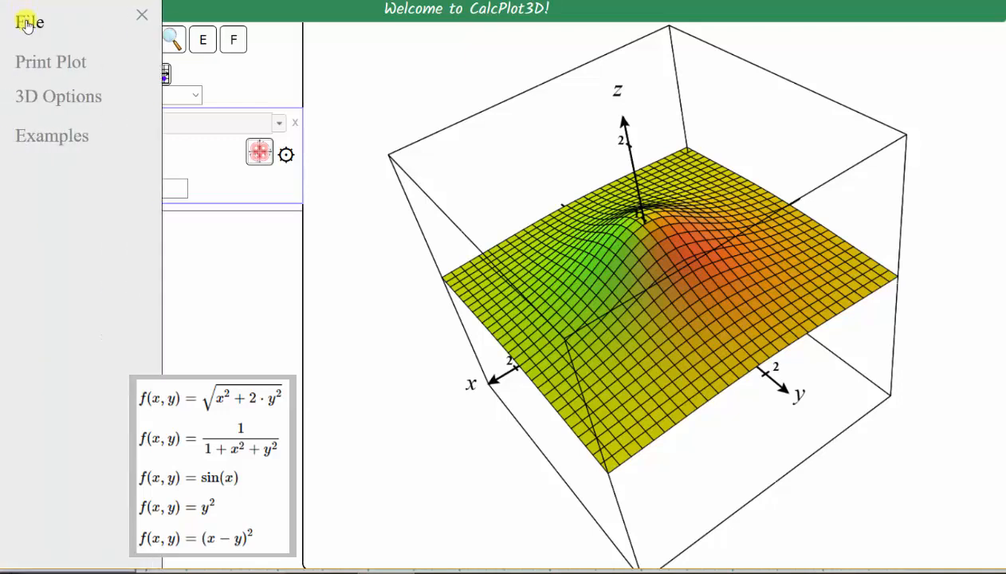
{"action": "left_click", "coordinate": [27, 24]}
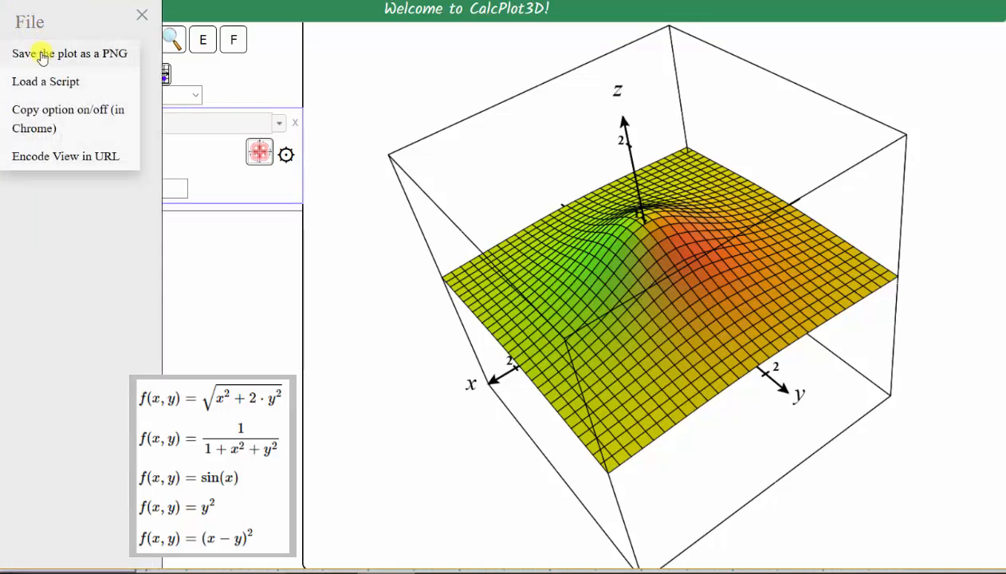
{"action": "left_click", "coordinate": [42, 54]}
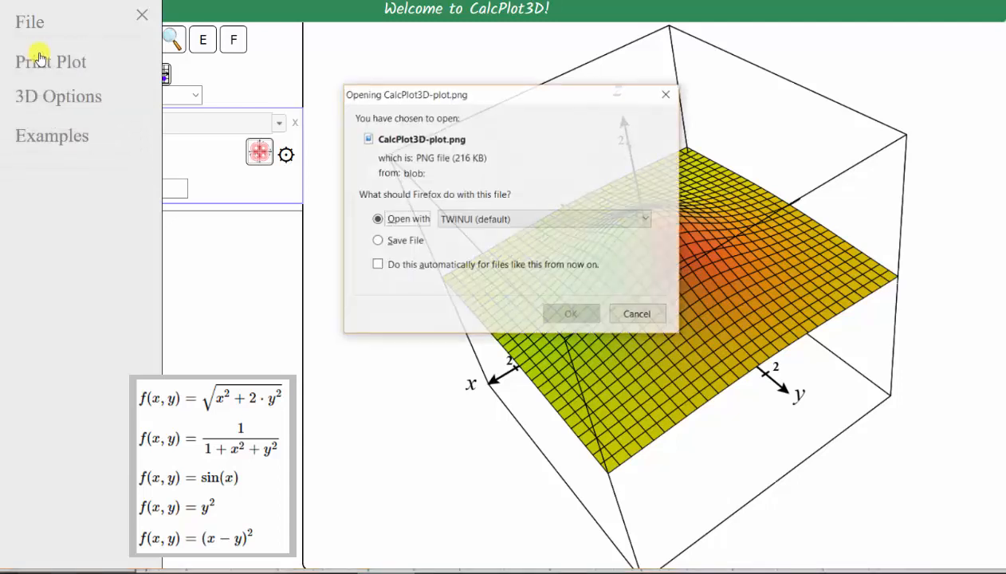
{"action": "left_click", "coordinate": [637, 314]}
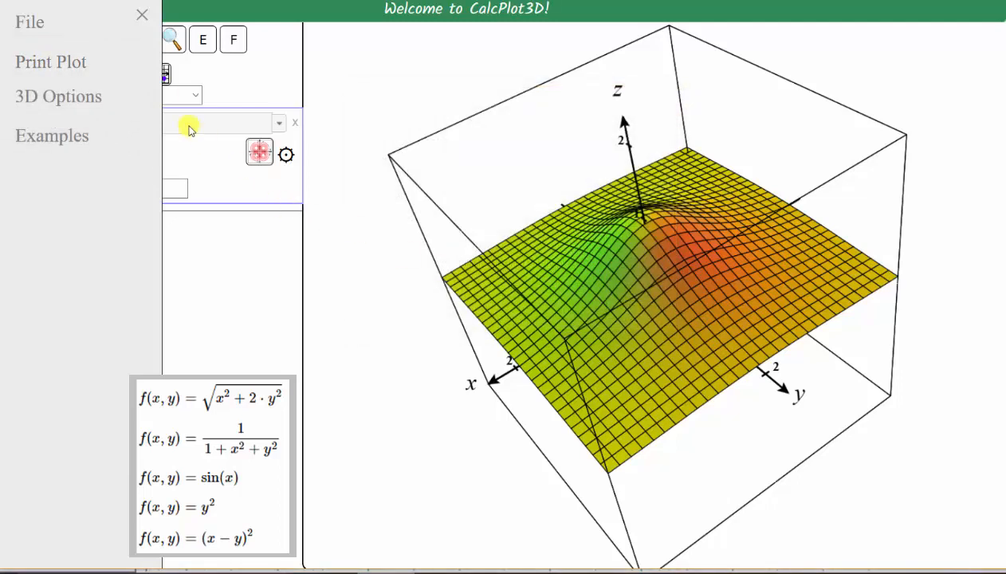
{"action": "left_click", "coordinate": [143, 15]}
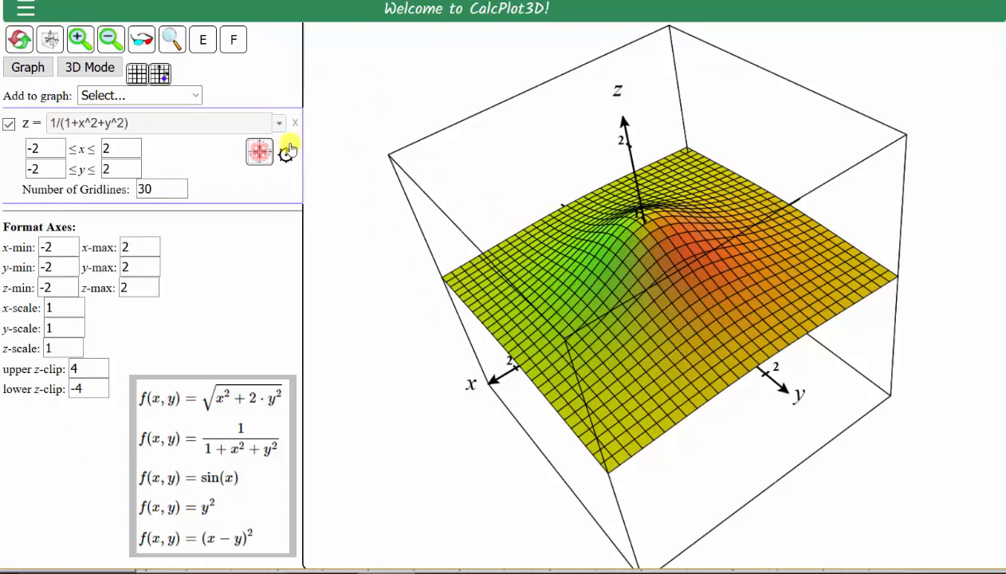
Zoom the 1/(1+x^2+y^2) plot out to the -8 to 8 range, in past -2 to 2, and back to -2 to 2.
{"action": "left_click", "coordinate": [113, 47]}
{"action": "left_click", "coordinate": [106, 47]}
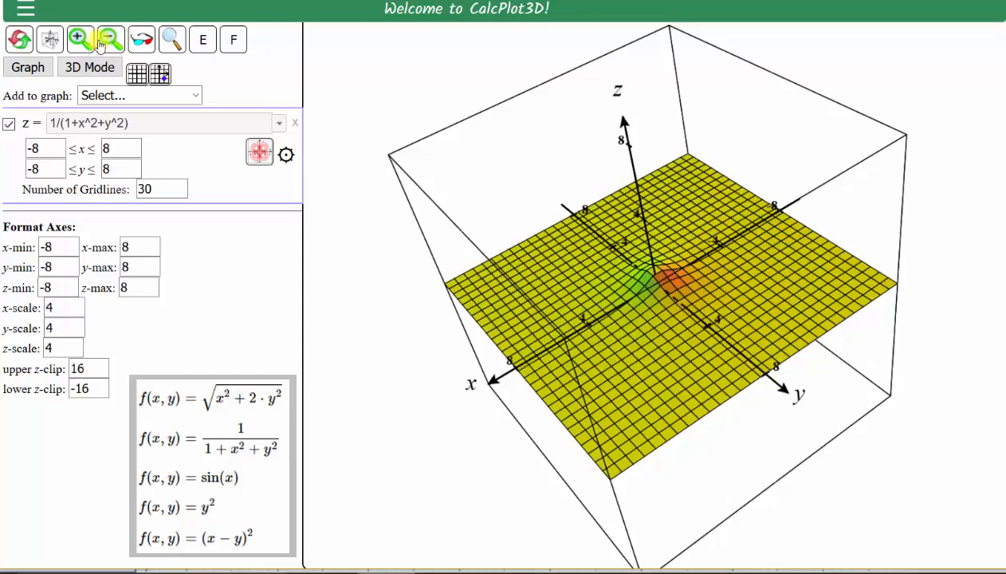
{"action": "left_click", "coordinate": [82, 44]}
{"action": "left_click", "coordinate": [83, 44]}
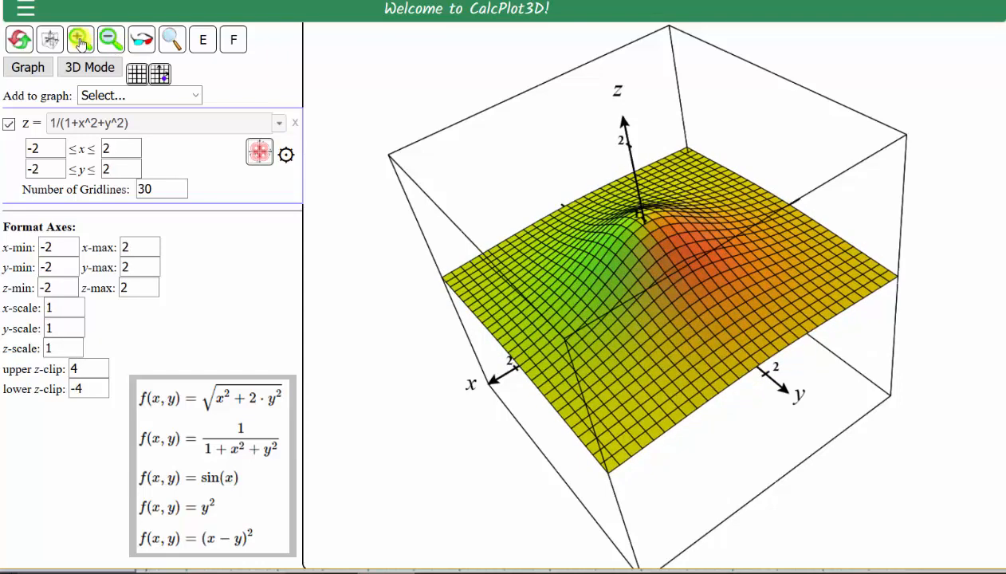
{"action": "left_click", "coordinate": [82, 44]}
{"action": "left_click", "coordinate": [110, 44]}
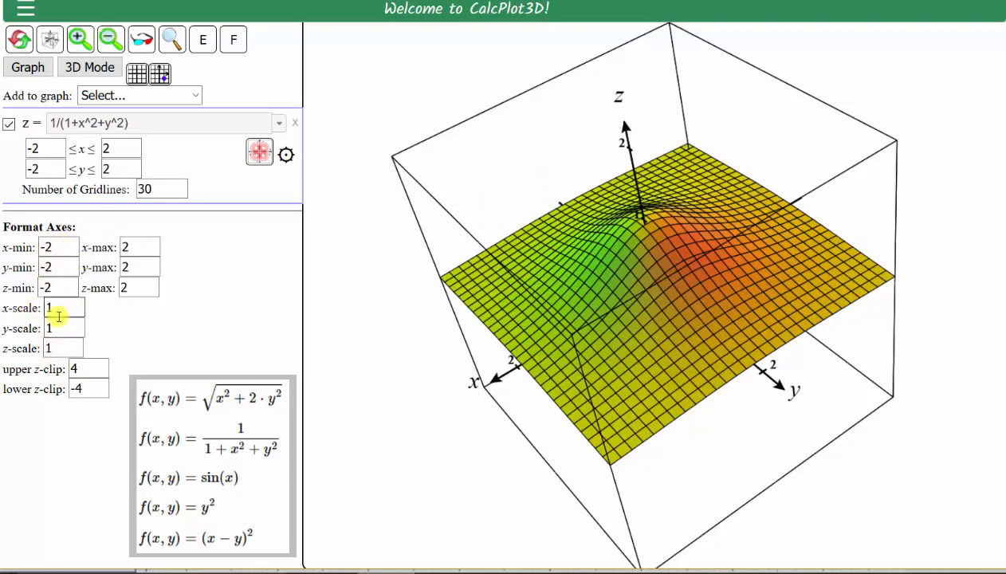
Replace the function with z = sin(x), graph it, and zoom the plot out to the -8 to 8 range.
{"action": "left_click_drag", "start_coordinate": [142, 126], "coordinate": [33, 126]}
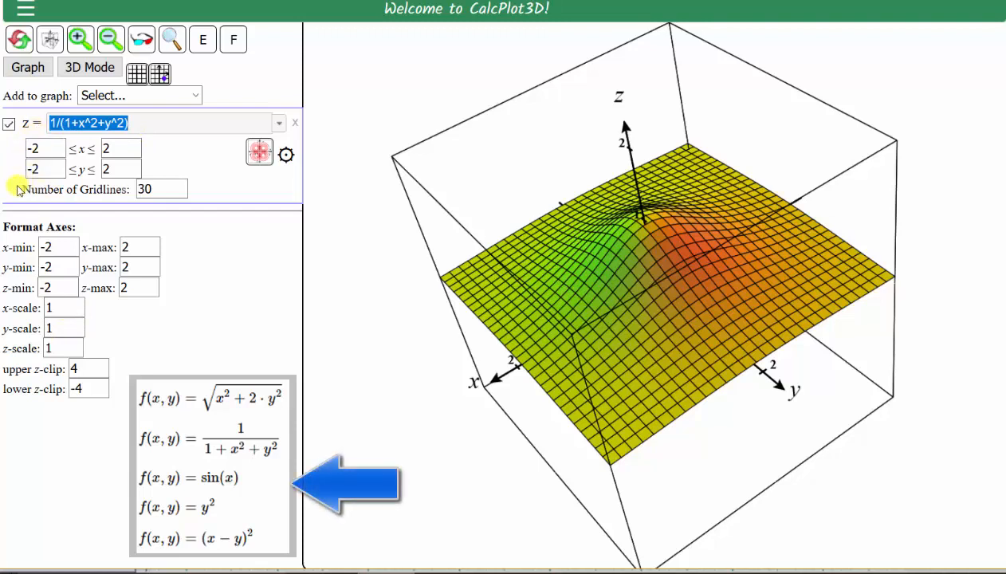
{"action": "type", "text": "sin(x)"}
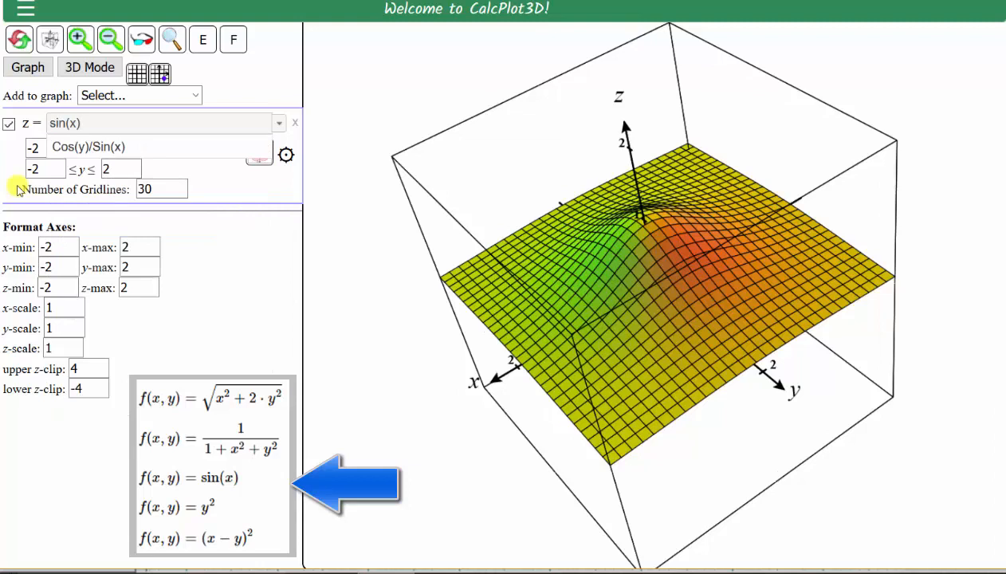
{"action": "key", "text": "Return"}
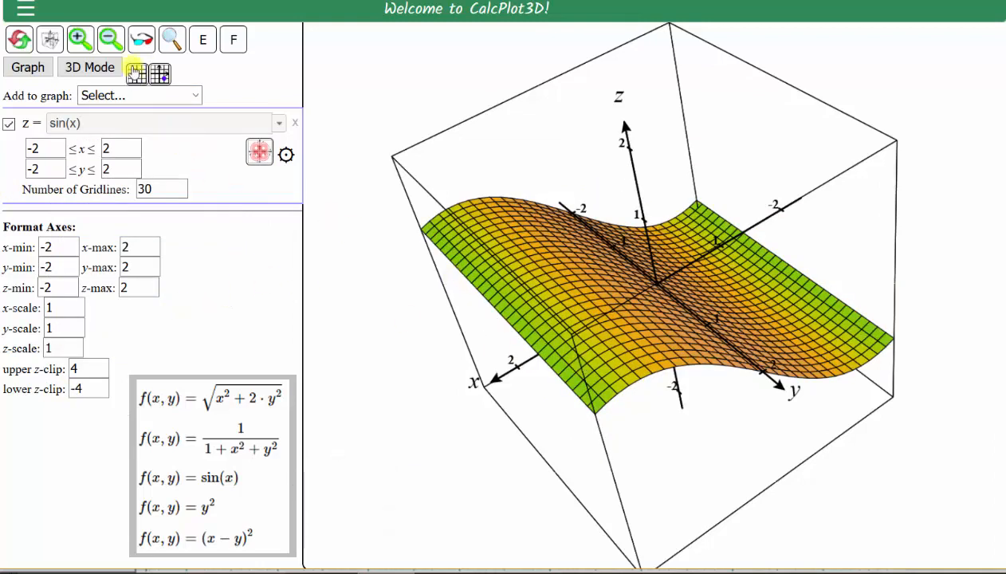
{"action": "left_click", "coordinate": [111, 42]}
{"action": "left_click", "coordinate": [115, 43]}
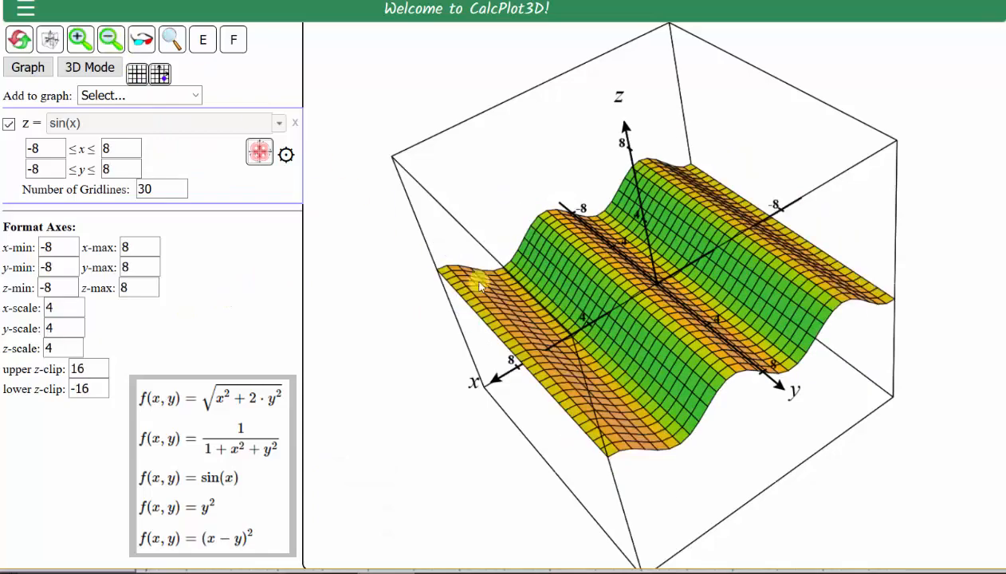
{"action": "left_click_drag", "start_coordinate": [648, 381], "coordinate": [615, 254]}
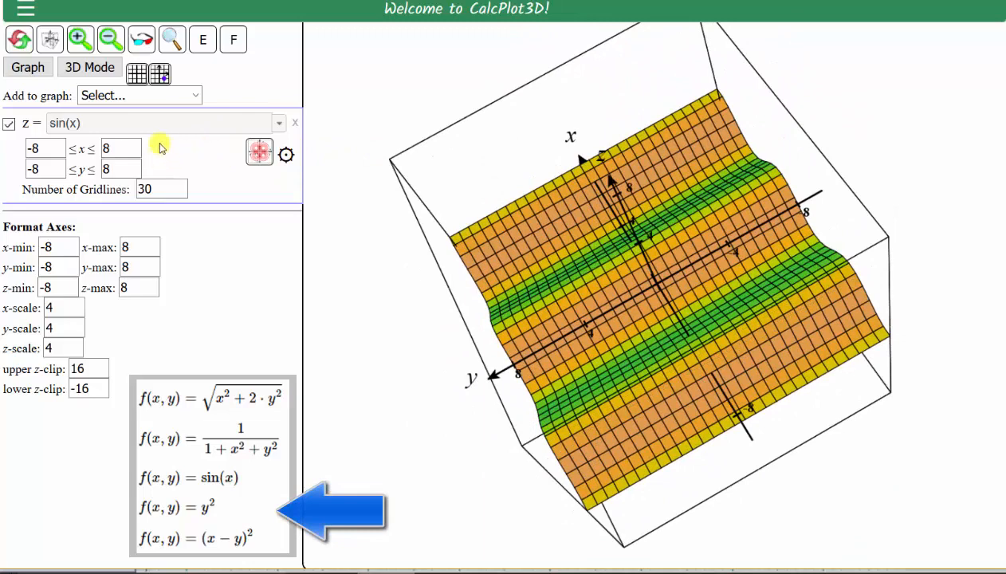
Replace the function with z = y^2, graph it, and make the surface translucent.
{"action": "left_click_drag", "start_coordinate": [110, 125], "coordinate": [3, 134]}
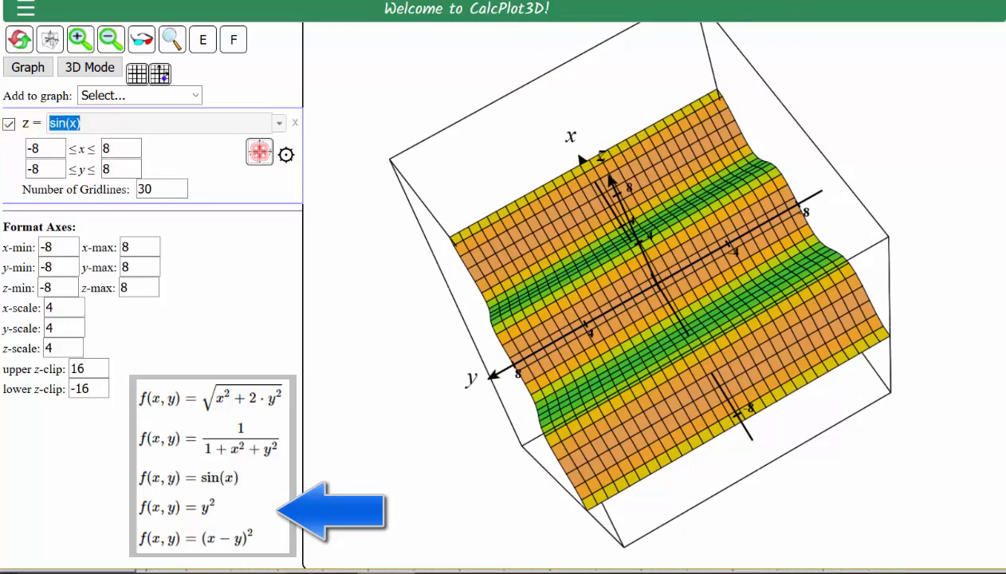
{"action": "type", "text": "y^2"}
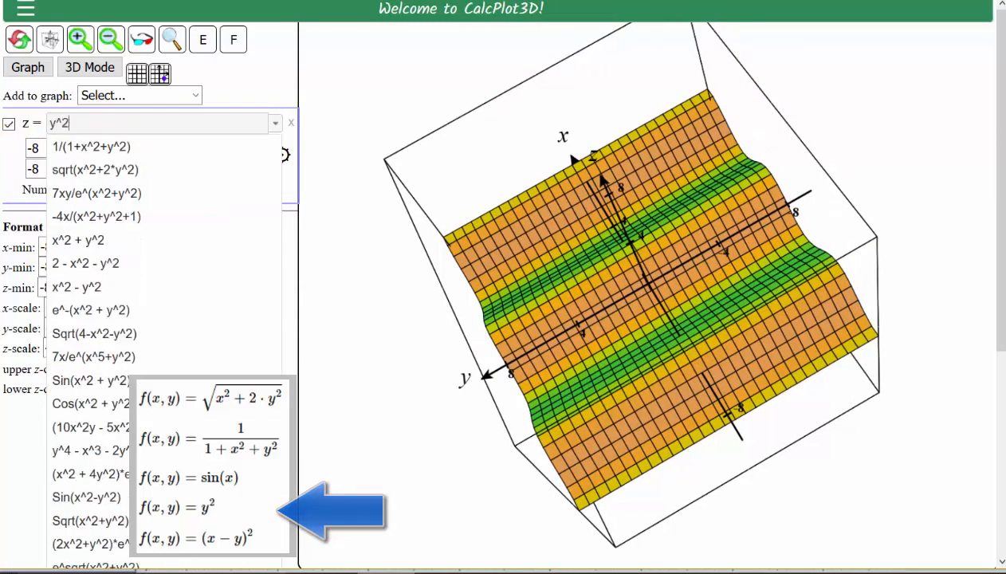
{"action": "key", "text": "Return"}
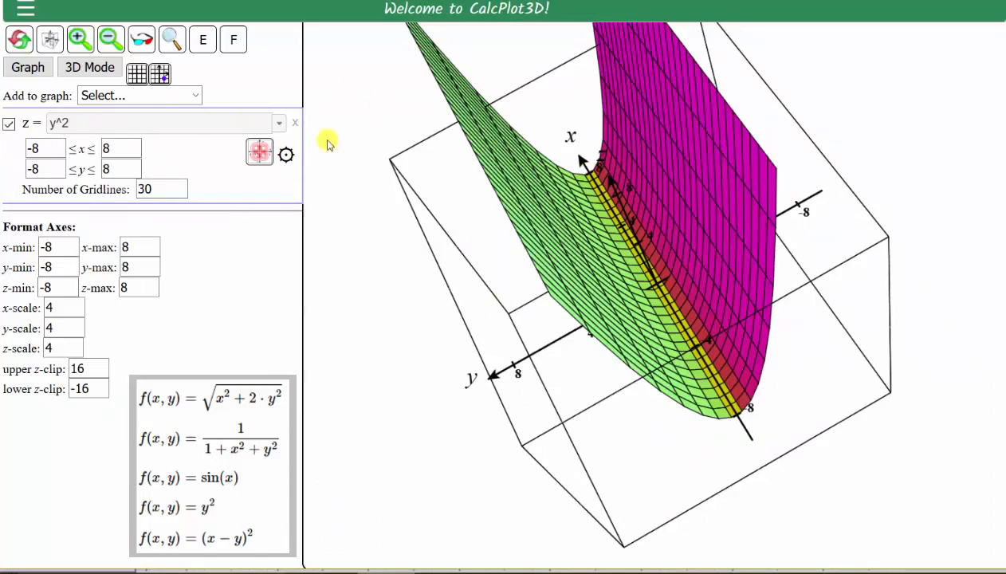
{"action": "left_click_drag", "start_coordinate": [667, 359], "coordinate": [650, 279]}
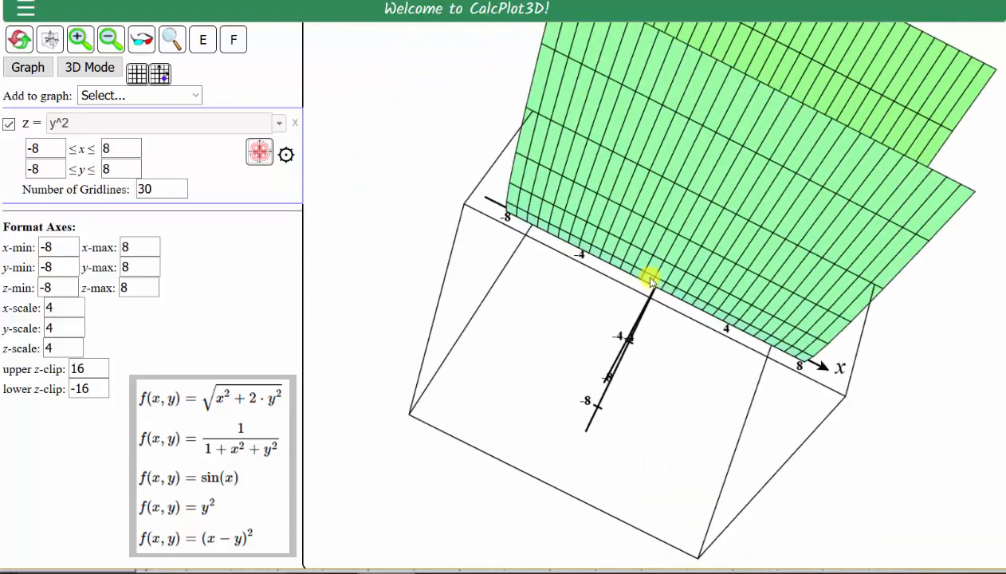
{"action": "left_click", "coordinate": [171, 42]}
{"action": "left_click_drag", "start_coordinate": [735, 251], "coordinate": [415, 258]}
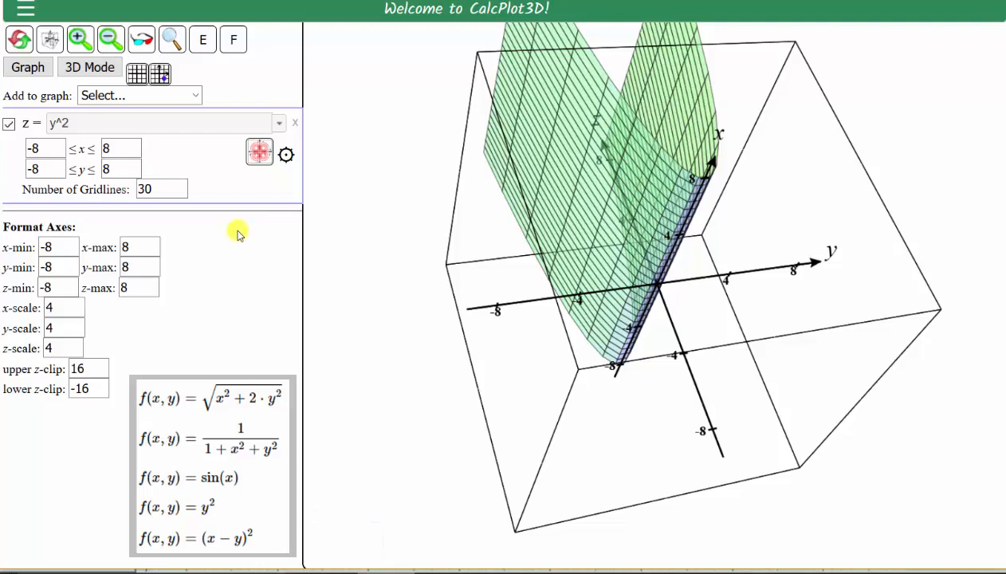
Reset the plot to its default view and graph z = (x-y)^2 in place of the default function.
{"action": "left_click", "coordinate": [19, 41]}
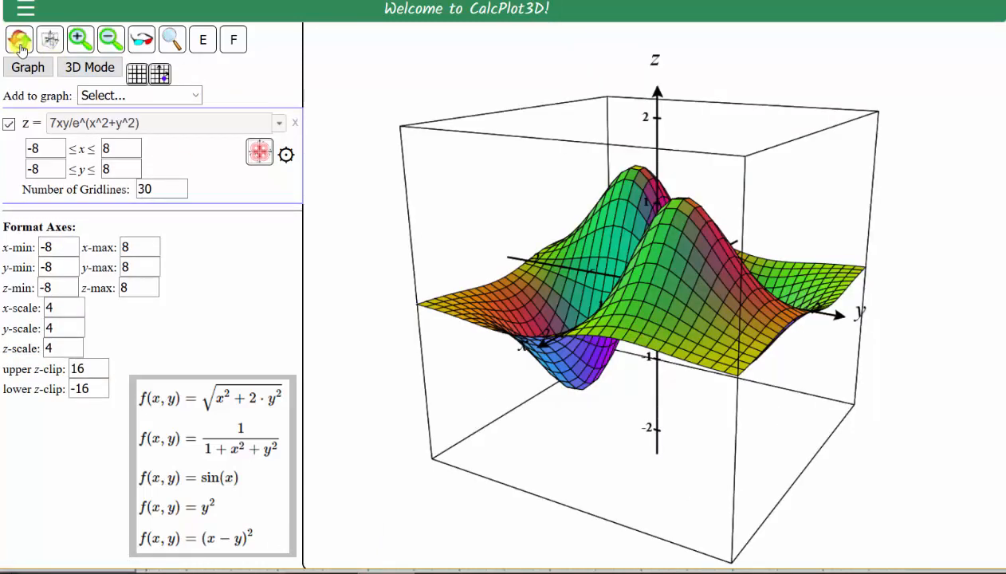
{"action": "left_click_drag", "start_coordinate": [190, 129], "coordinate": [30, 127]}
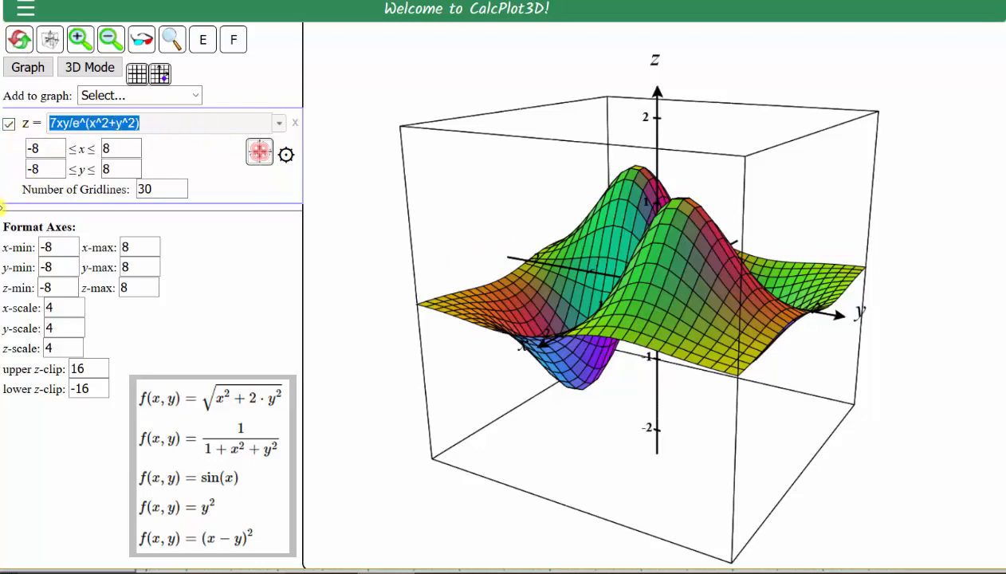
{"action": "type", "text": "(x-y"}
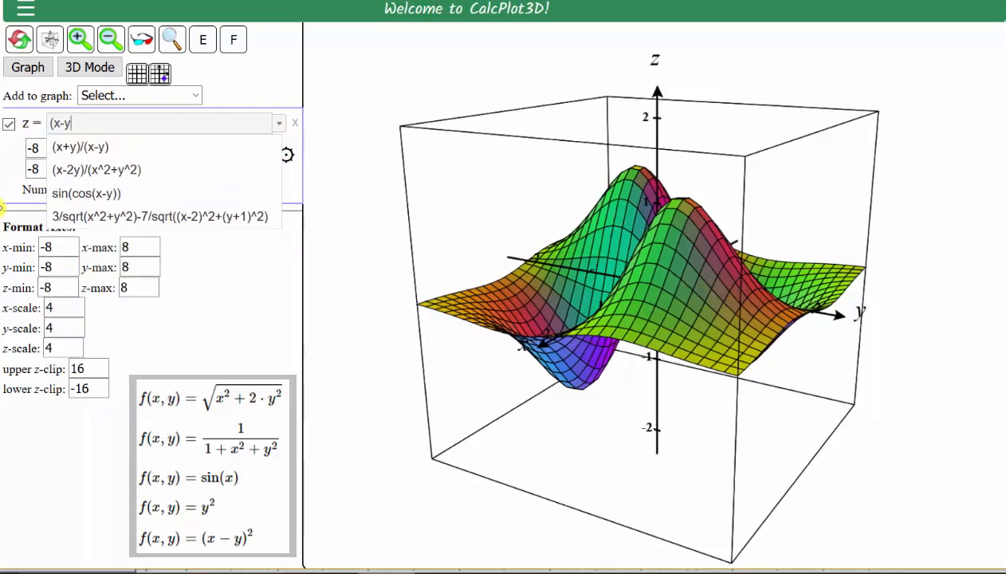
{"action": "type", "text": ")^2"}
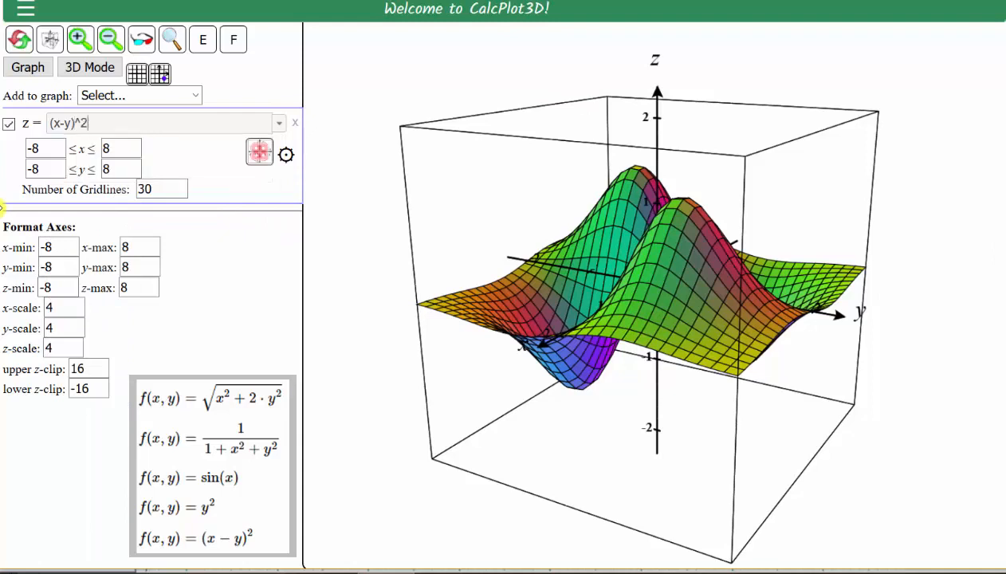
{"action": "key", "text": "Return"}
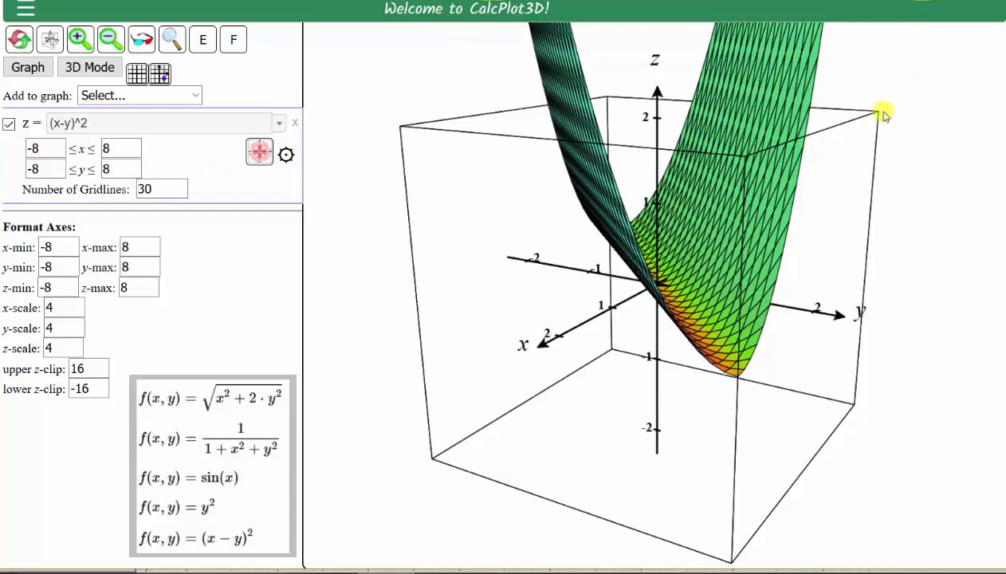
Make the (x-y)^2 surface translucent and zoom its plot out two levels to inspect its shape.
{"action": "left_click_drag", "start_coordinate": [663, 265], "coordinate": [616, 245]}
{"action": "left_click", "coordinate": [173, 40]}
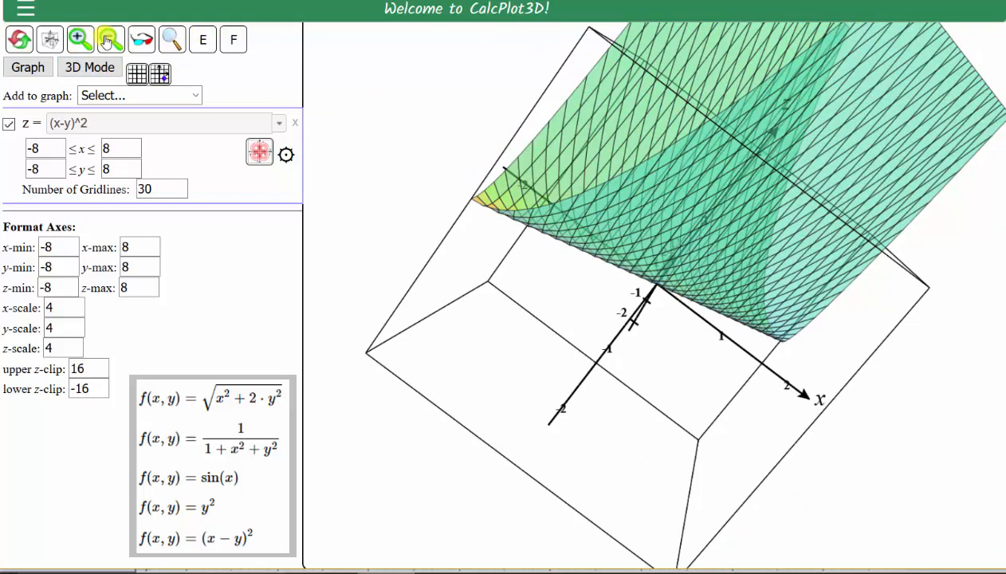
{"action": "left_click", "coordinate": [108, 40]}
{"action": "left_click", "coordinate": [107, 40]}
{"action": "left_click_drag", "start_coordinate": [505, 262], "coordinate": [480, 301]}
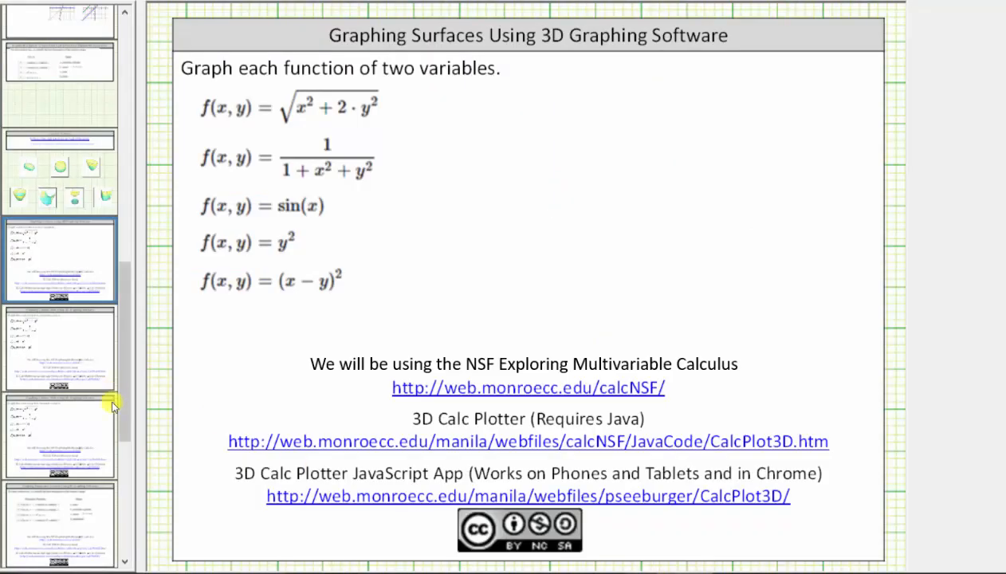
Show the closing slide of the lesson with the video library link.
{"action": "scroll", "coordinate": [130, 488], "scroll_direction": "down", "scroll_amount": 5}
{"action": "left_click", "coordinate": [84, 542]}
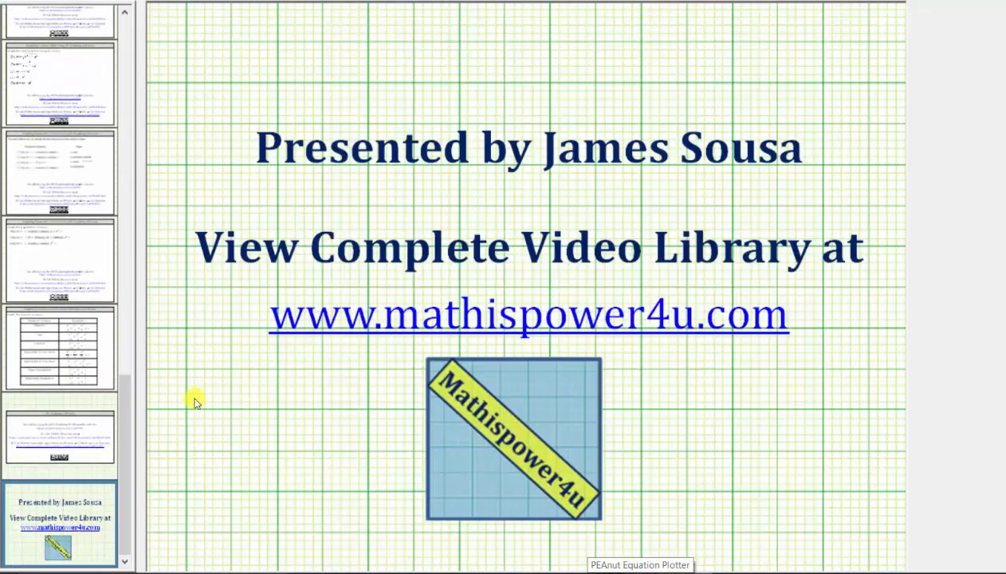